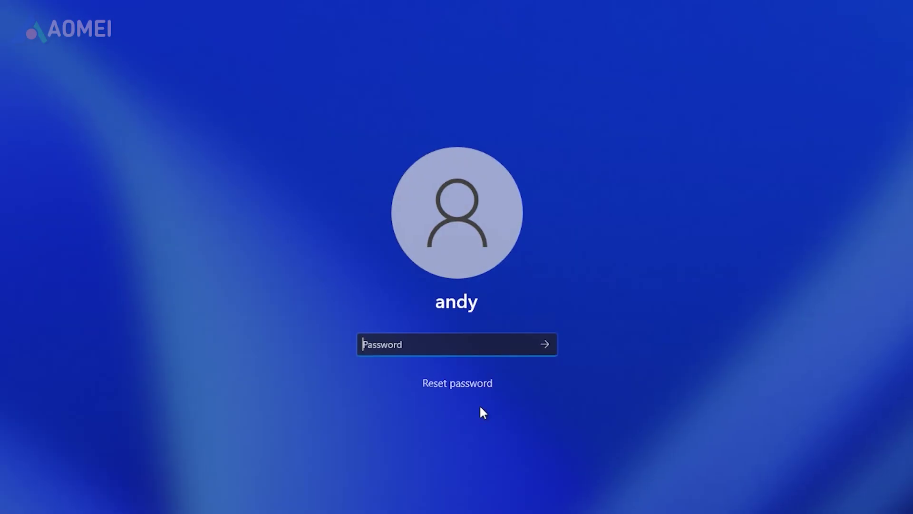
- Start a reset-disk password reset with ESD-USB (F:) and reach the new-password page
left_click(478, 384)
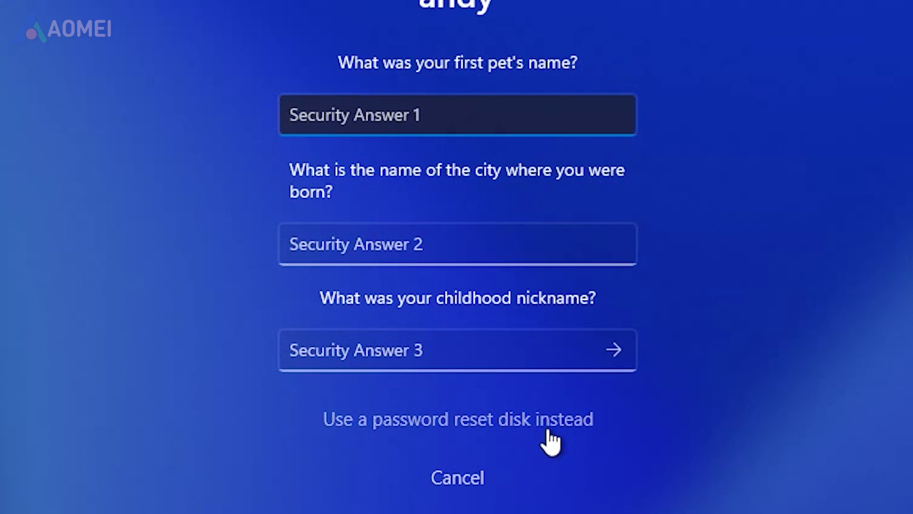
left_click(553, 432)
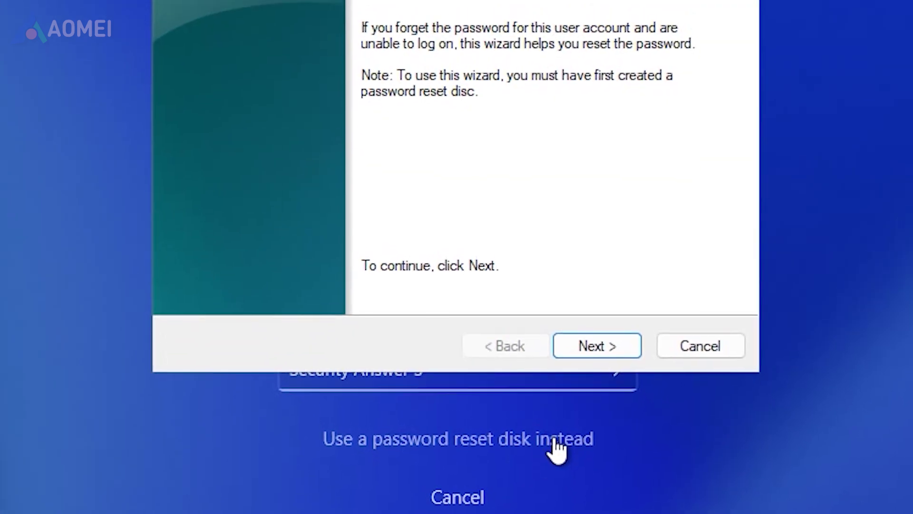
left_click(597, 346)
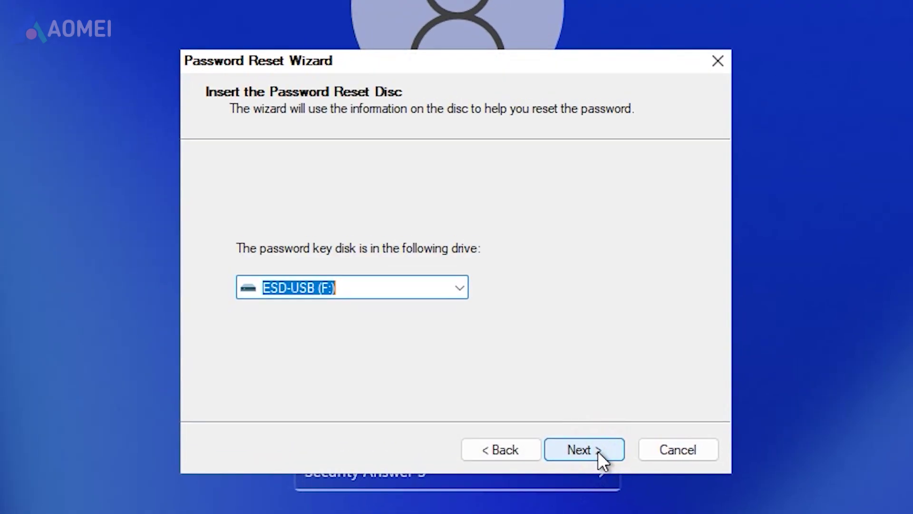
left_click(598, 451)
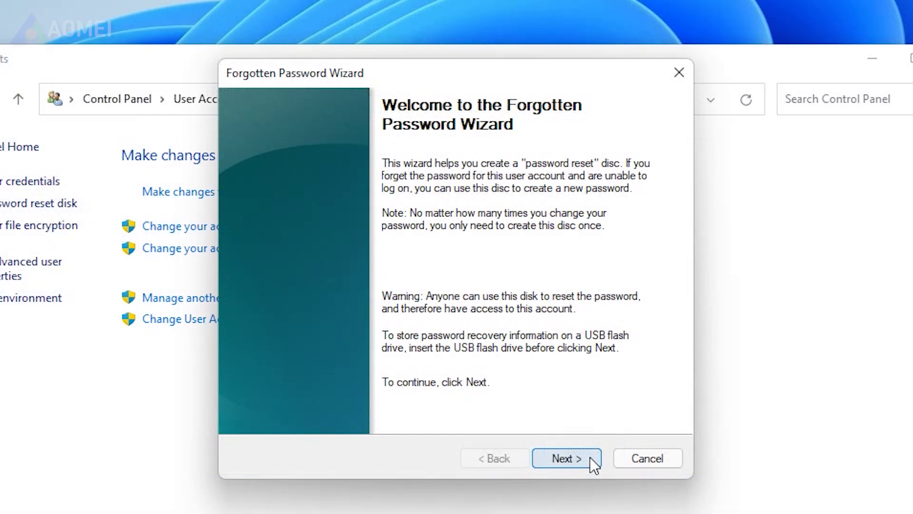
- Write the current account's password reset disk to ESD-USB (F:) and finish the wizard
left_click(590, 457)
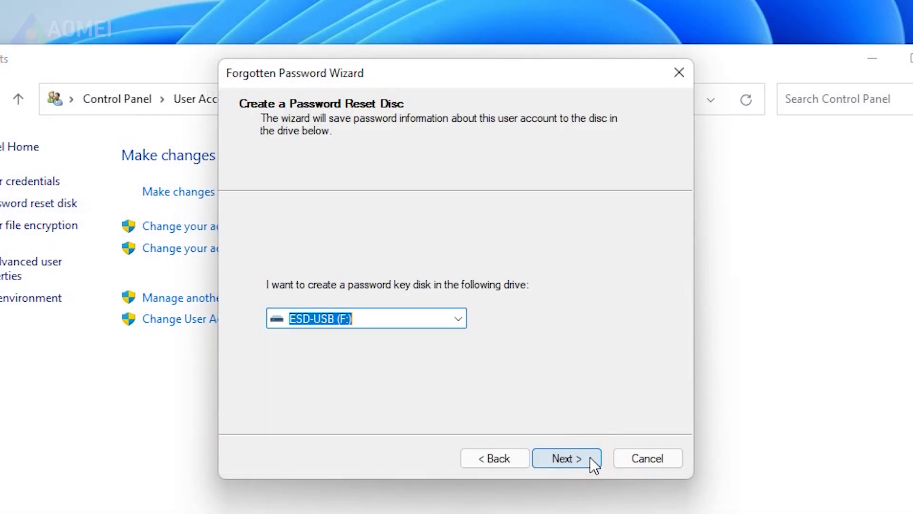
left_click(458, 319)
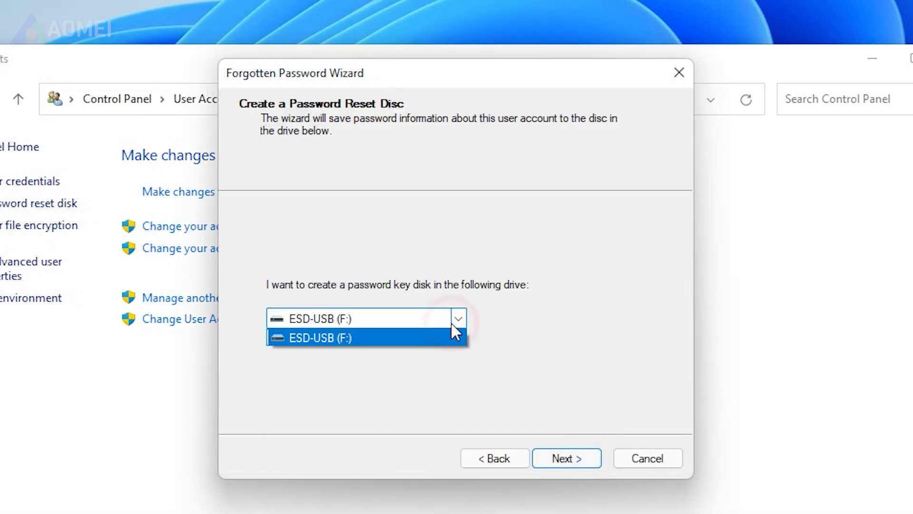
left_click(567, 458)
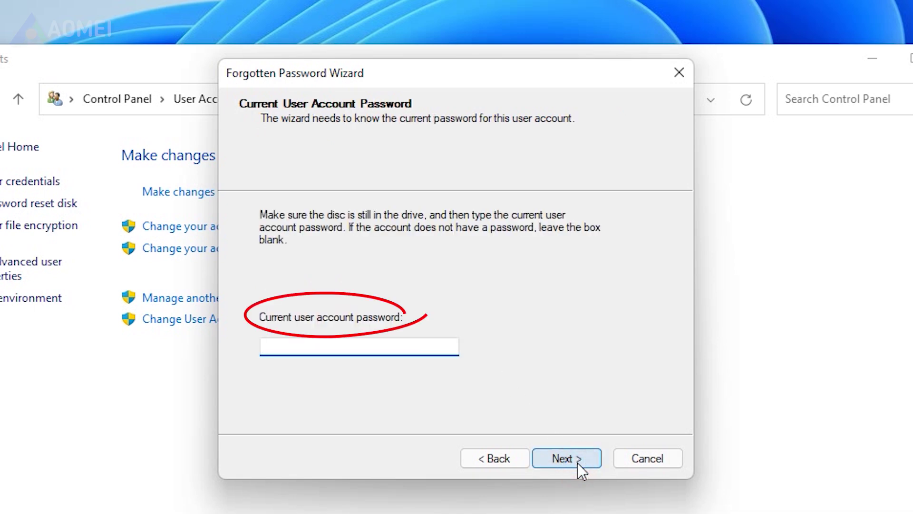
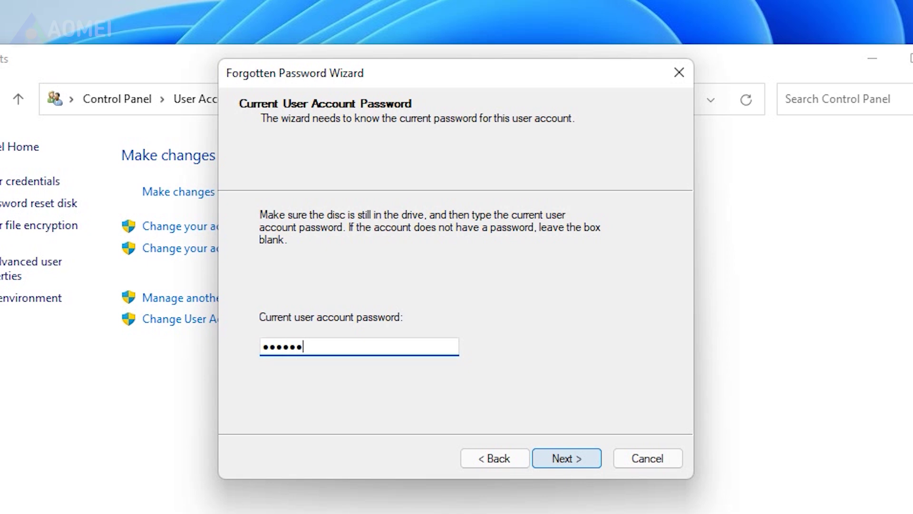
left_click(567, 458)
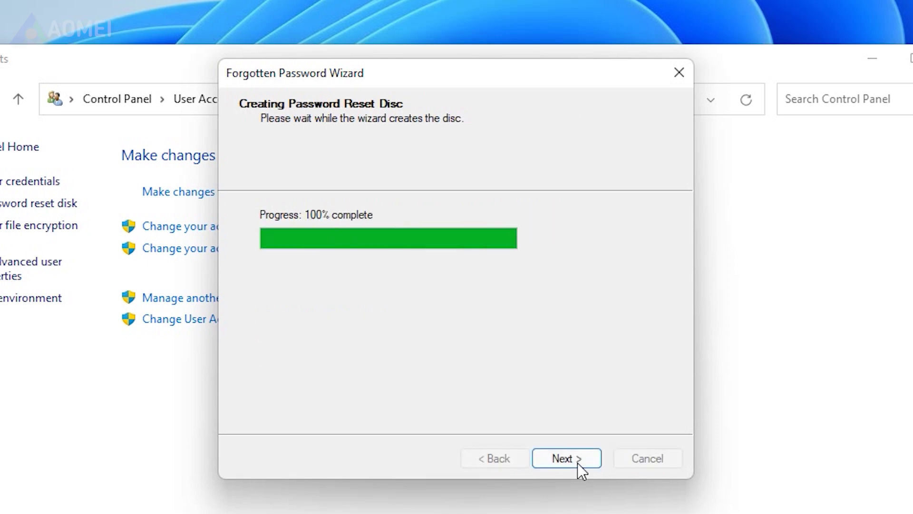
left_click(578, 463)
left_click(576, 463)
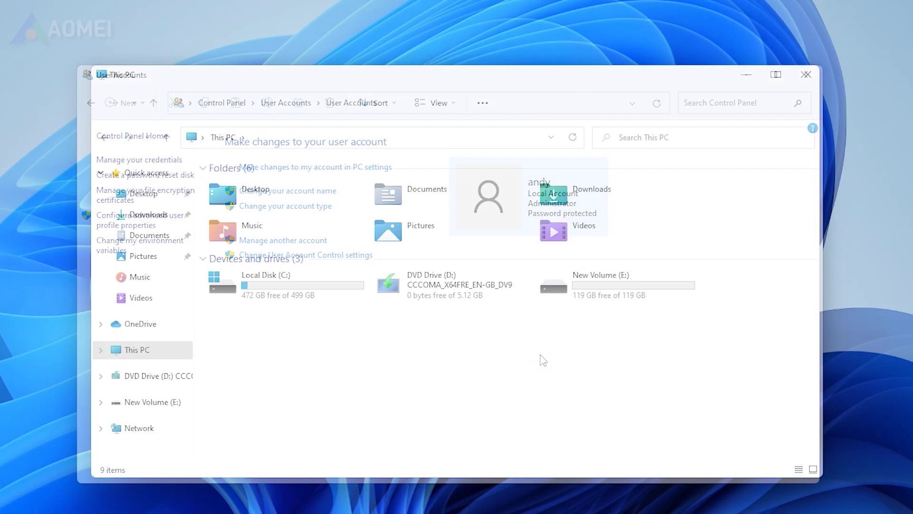
- Open This PC and select the newly listed USB Drive (F:)
left_click(360, 389)
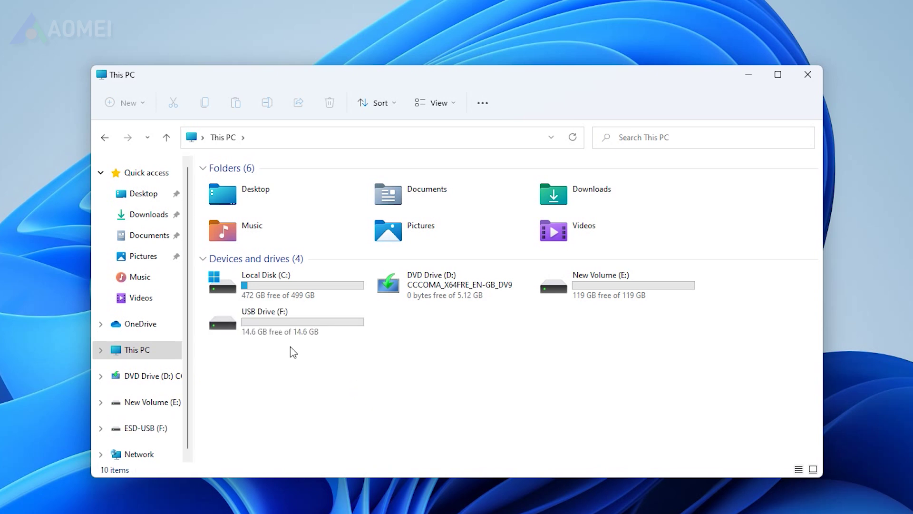
left_click(278, 330)
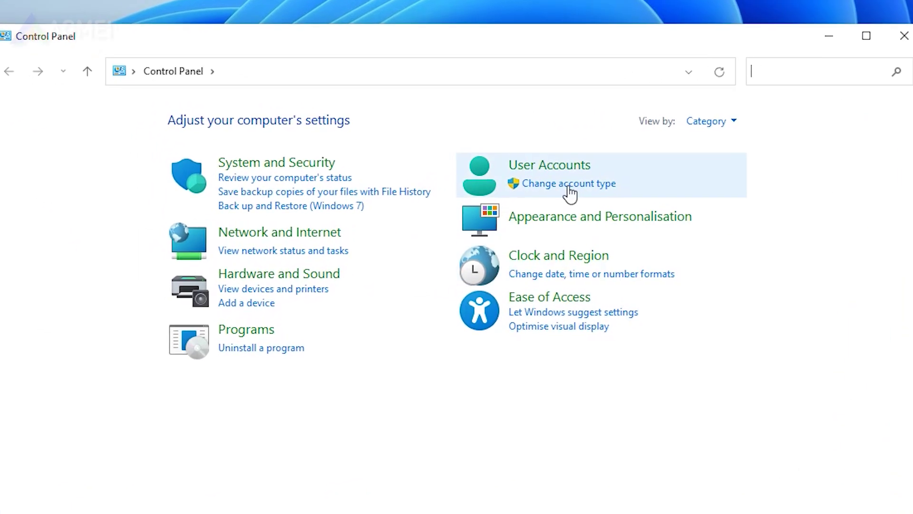
- Go to User Accounts and launch Create a password reset disk
left_click(578, 153)
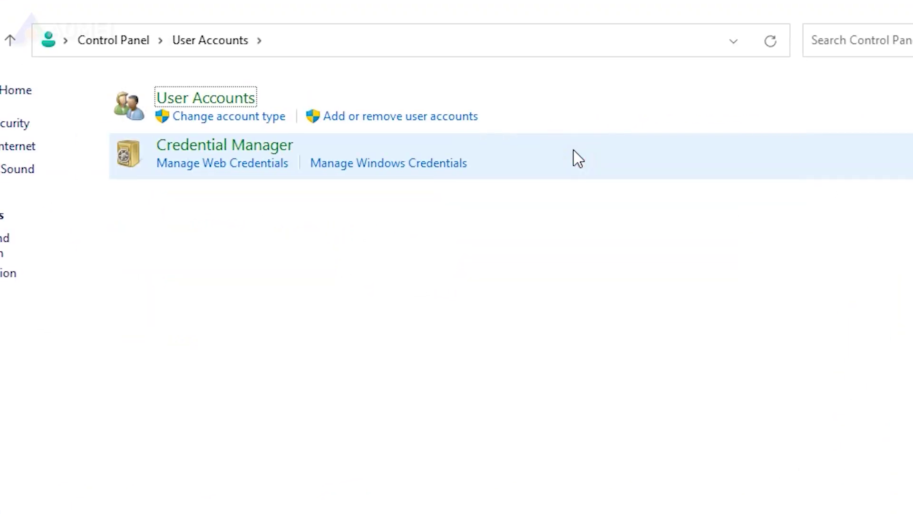
left_click(222, 98)
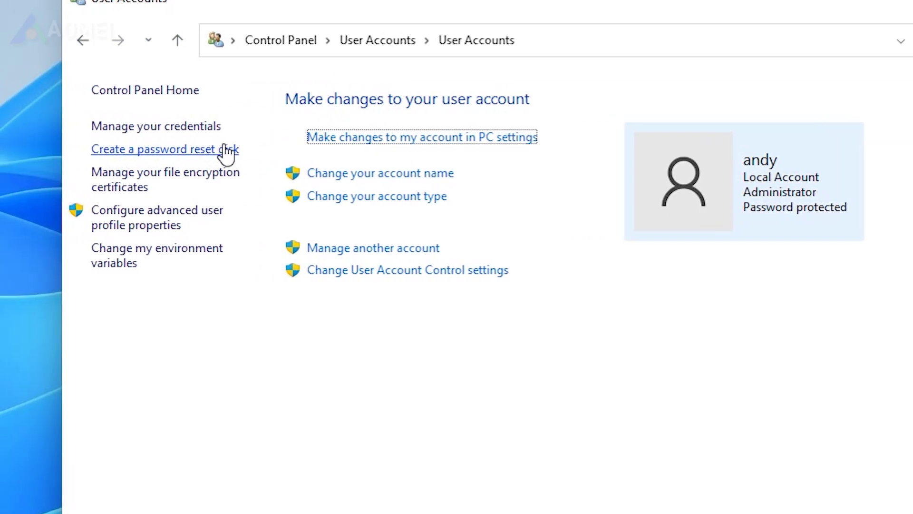
left_click(226, 153)
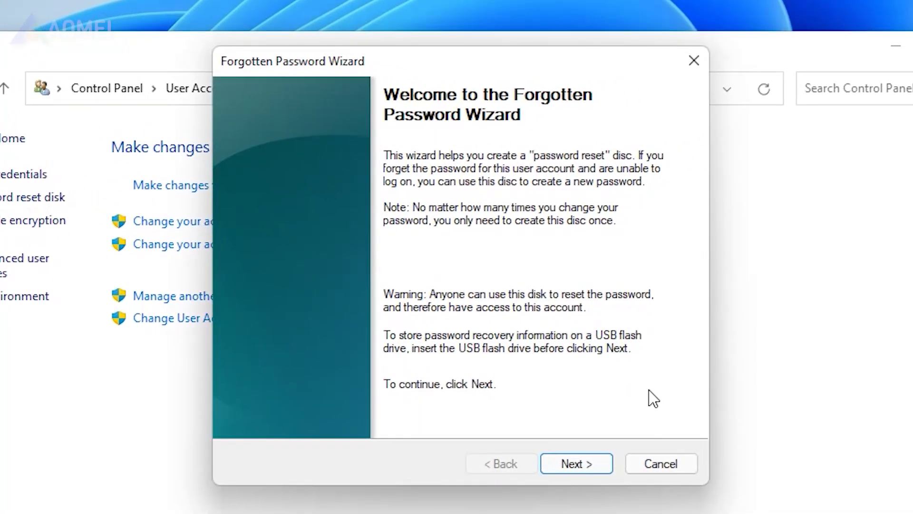
- Target ESD-USB (F:), submit the current password, and complete writing the reset disk
left_click(601, 462)
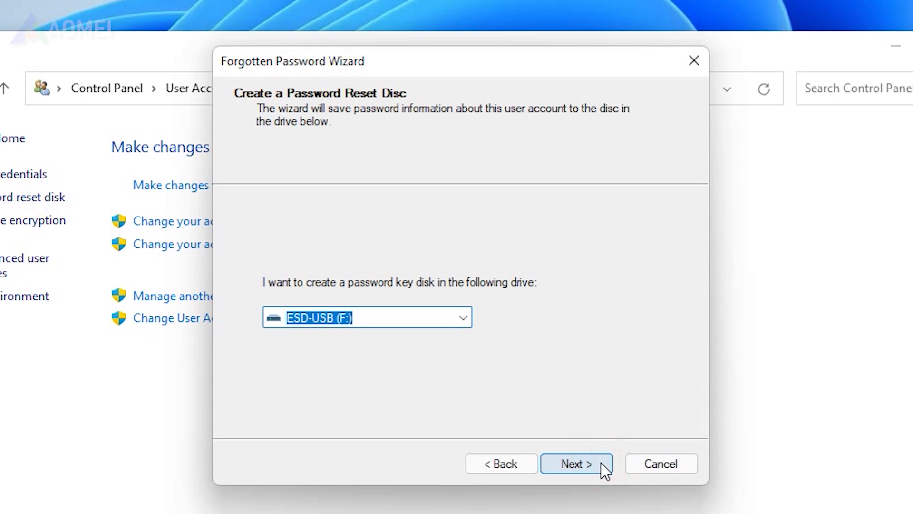
left_click(464, 317)
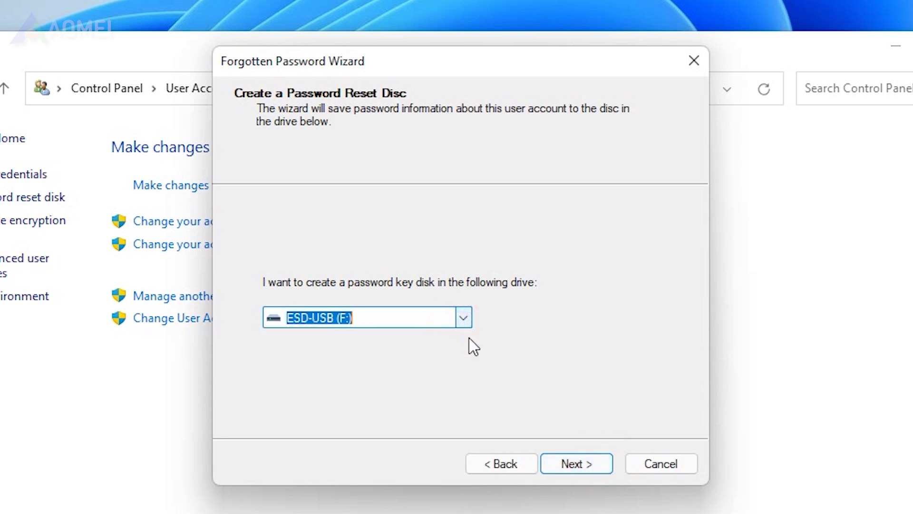
left_click(586, 466)
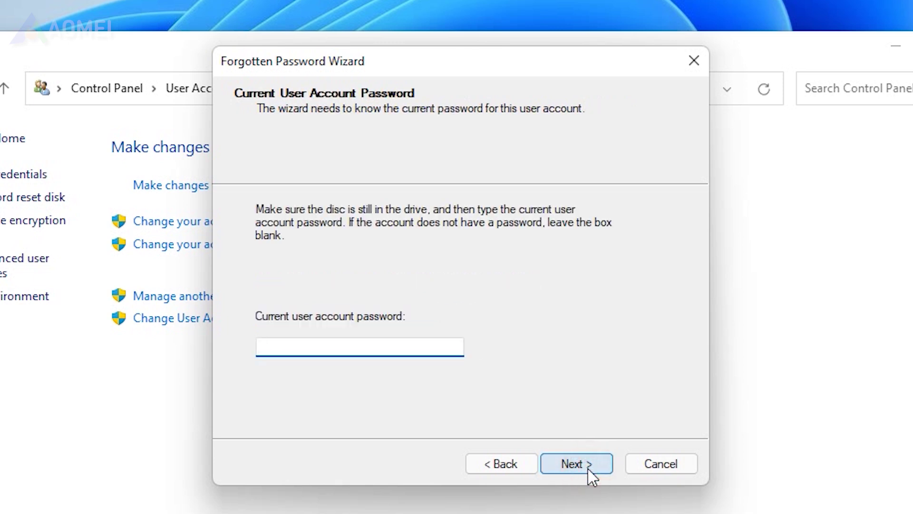
type("••")
type("••••")
left_click(586, 466)
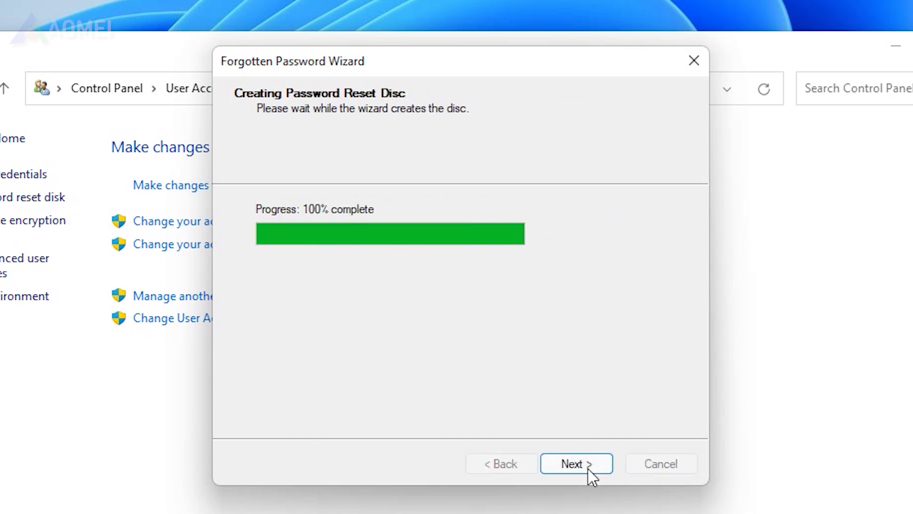
left_click(588, 469)
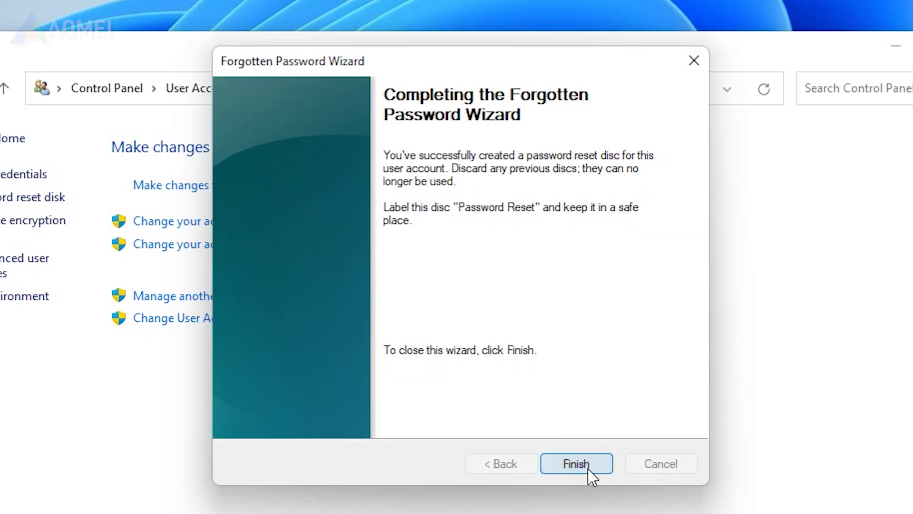
left_click(588, 469)
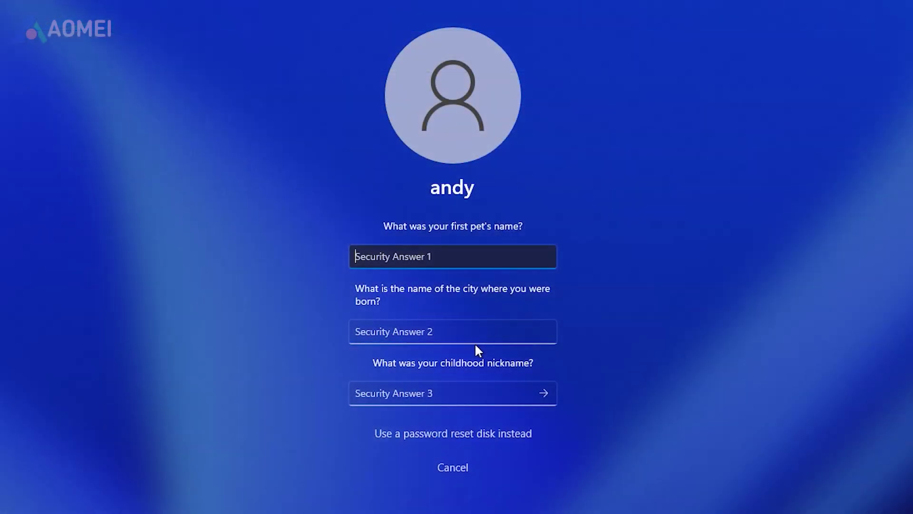
- Choose the password reset disk option and advance the Password Reset Wizard to the new-password page
left_click(509, 434)
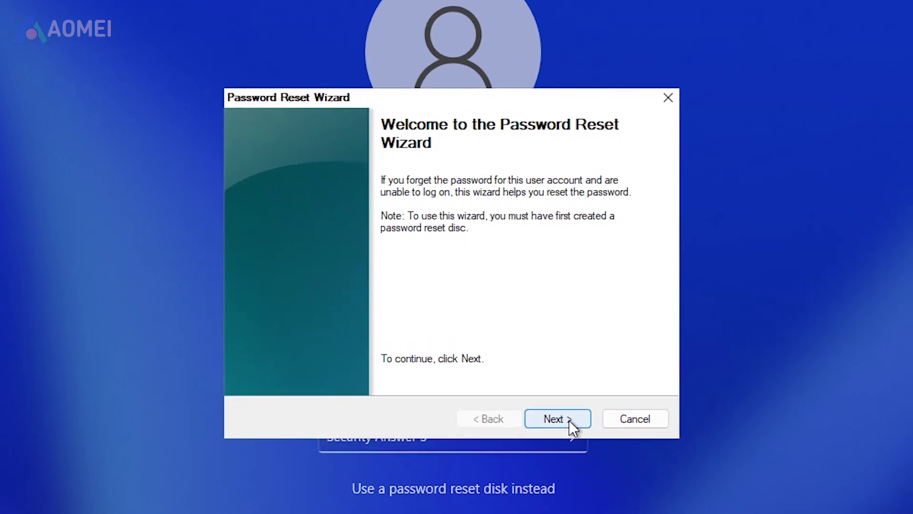
left_click(571, 424)
left_click(572, 424)
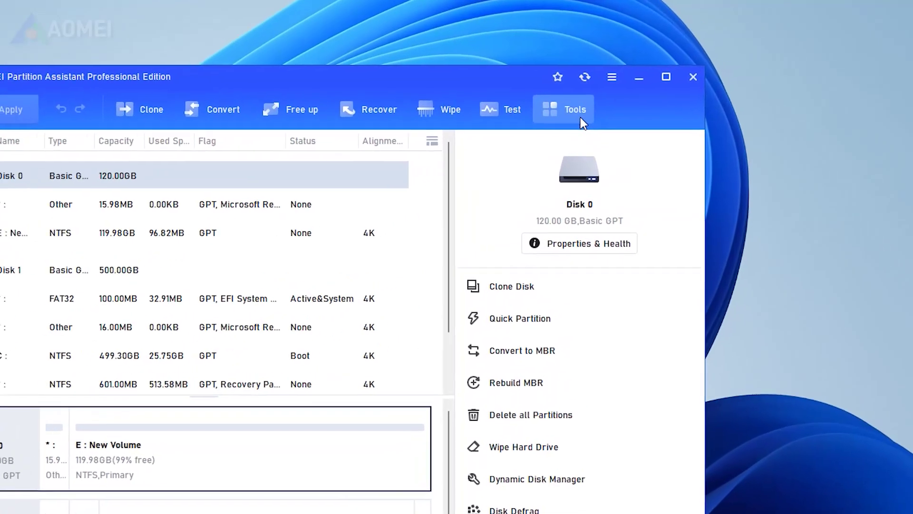
- Create Reset Windows Password boot media on USB, agreeing to format Teclast CoolFlash (F:)
left_click(649, 88)
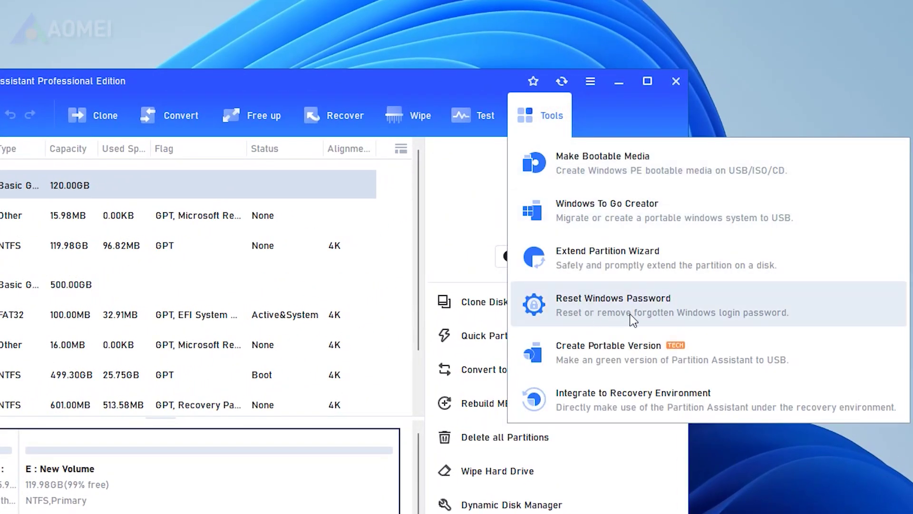
left_click(811, 308)
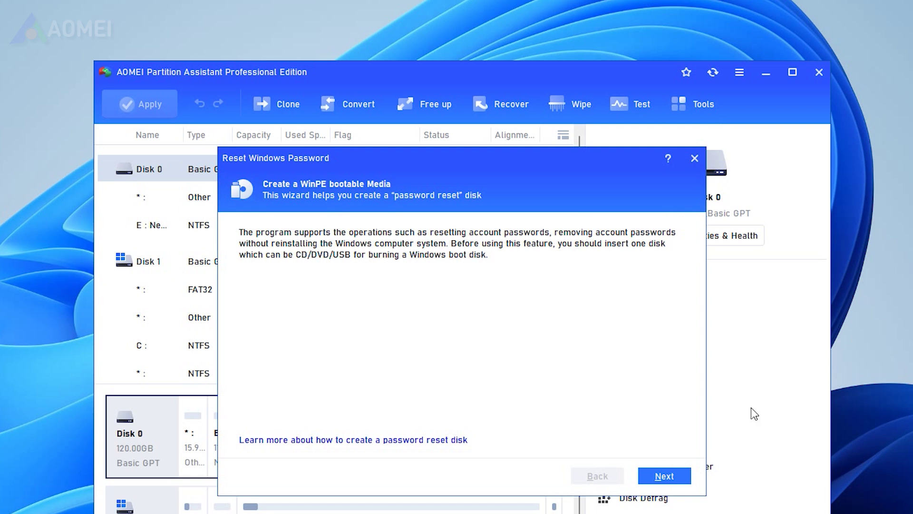
left_click(681, 477)
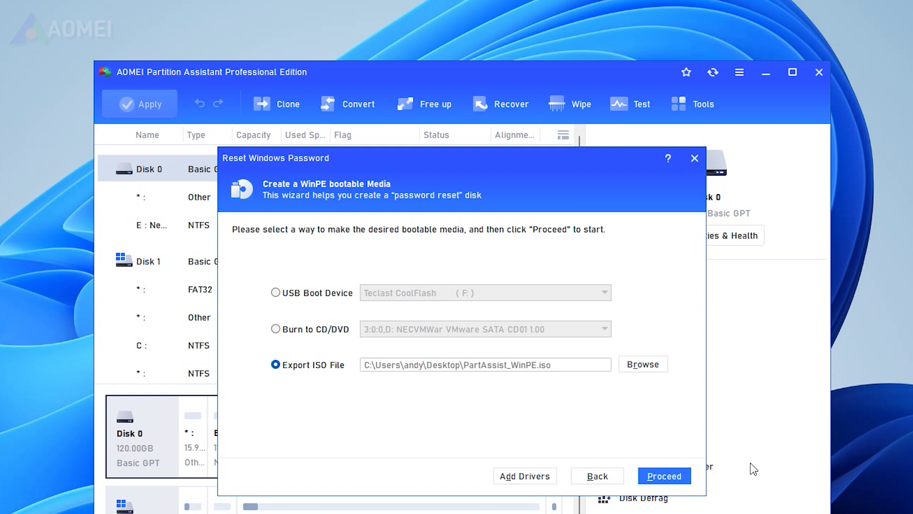
left_click(276, 293)
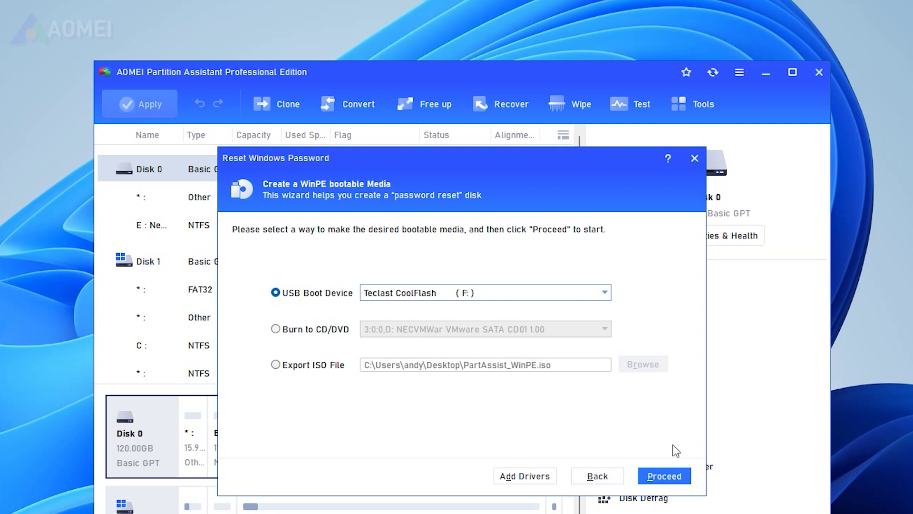
left_click(676, 476)
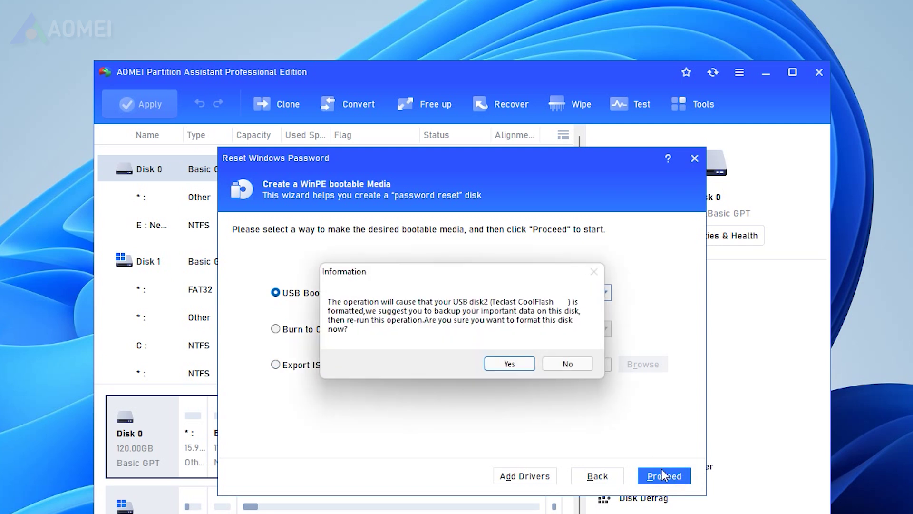
left_click(510, 364)
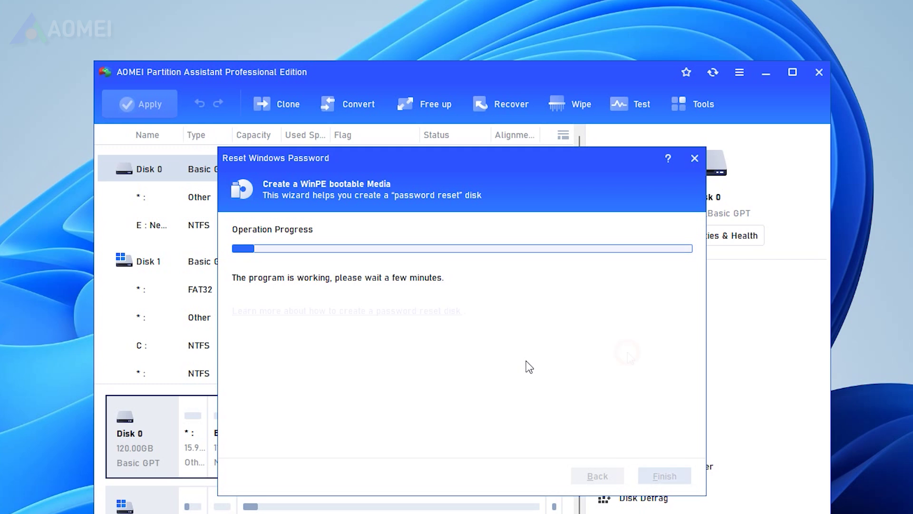
- Close the burn wizard, boot from the USB, and start Reset Windows Password
left_click(664, 475)
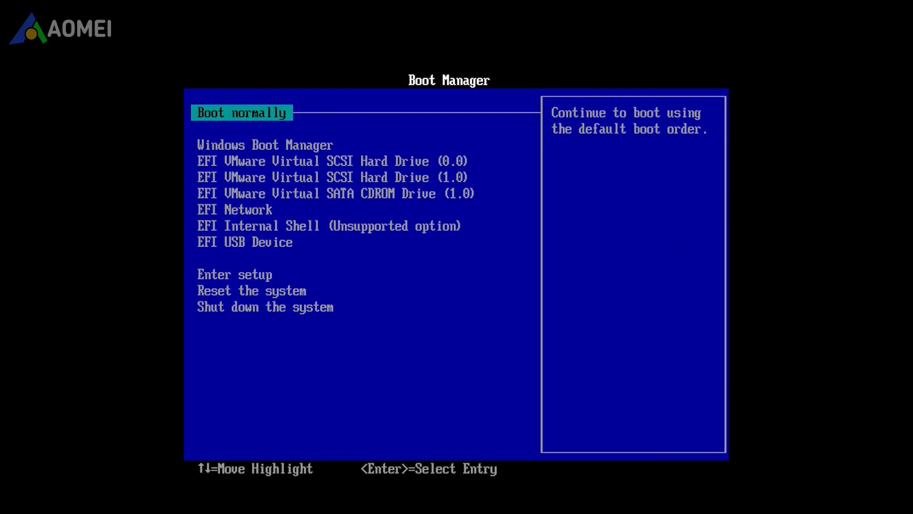
key("Down")
key("Down")
key("Down")
key("Down")
key("Down")
key("Down")
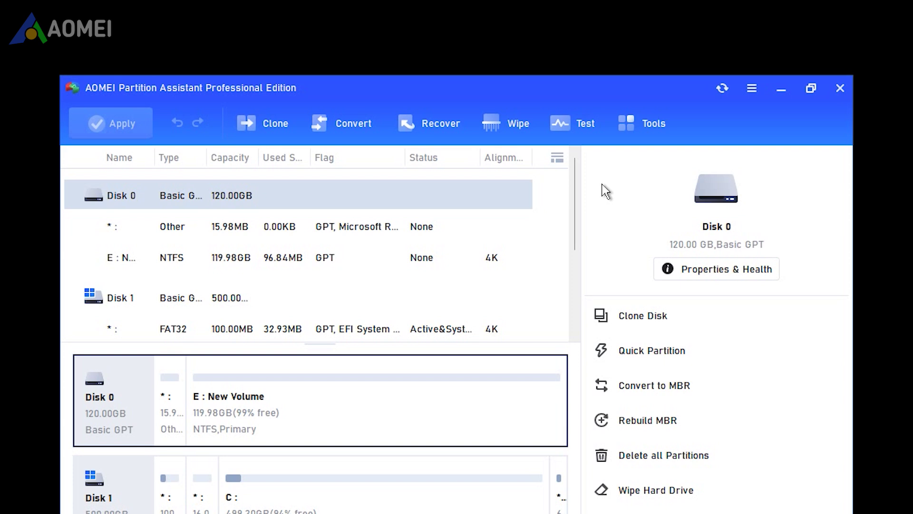
left_click(638, 127)
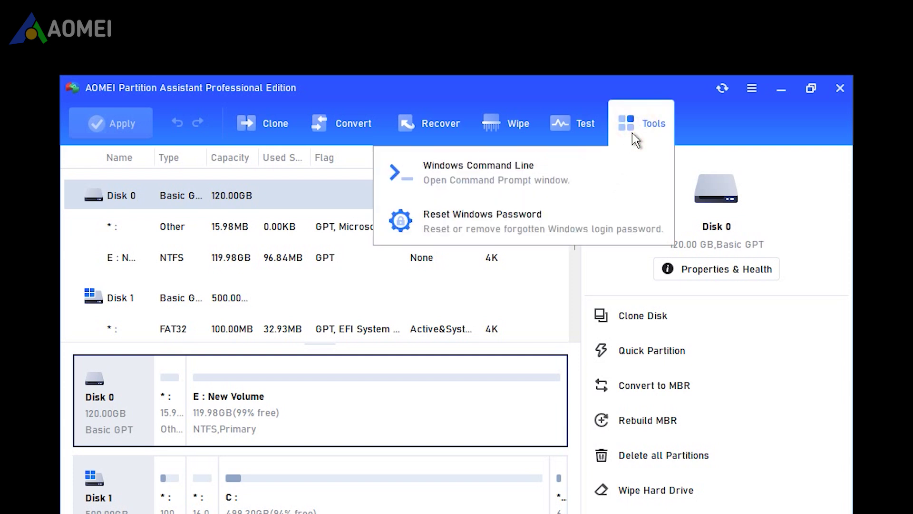
left_click(482, 221)
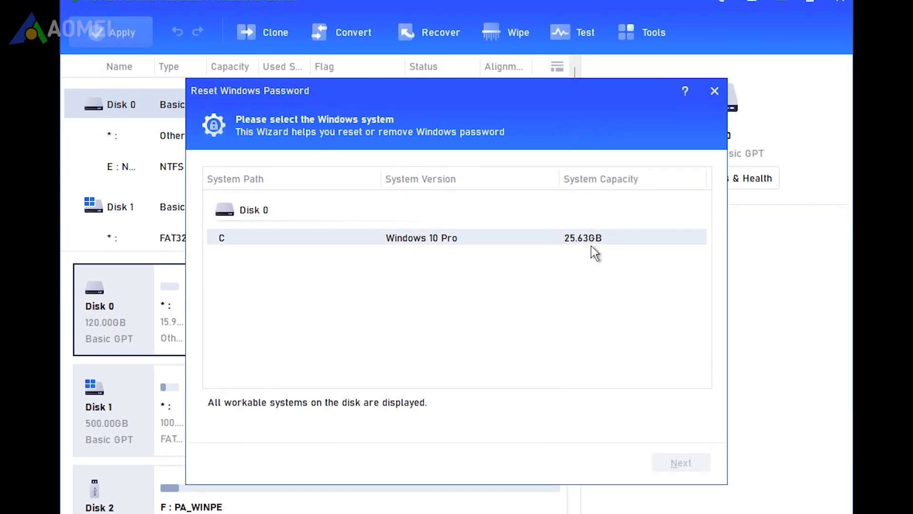
- Select the Windows 10 Pro system on C and its enabled admin account
left_click(425, 213)
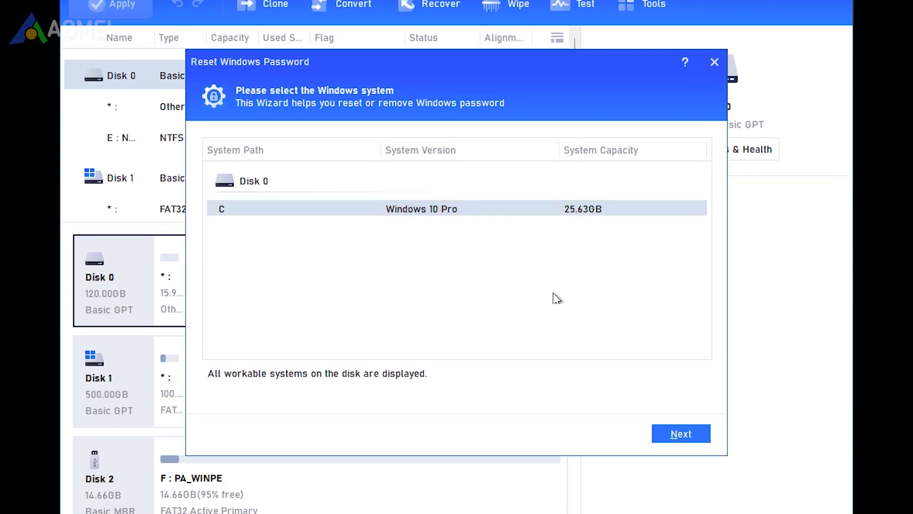
left_click(680, 434)
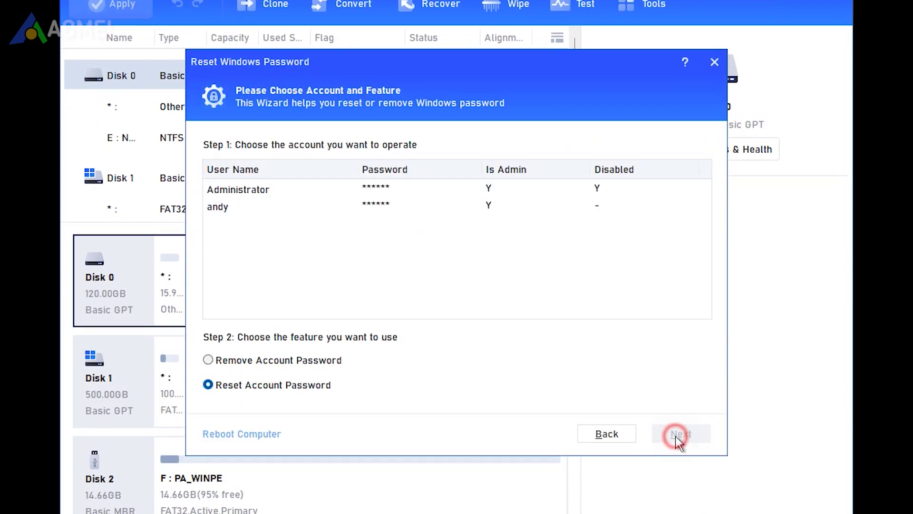
left_click(294, 207)
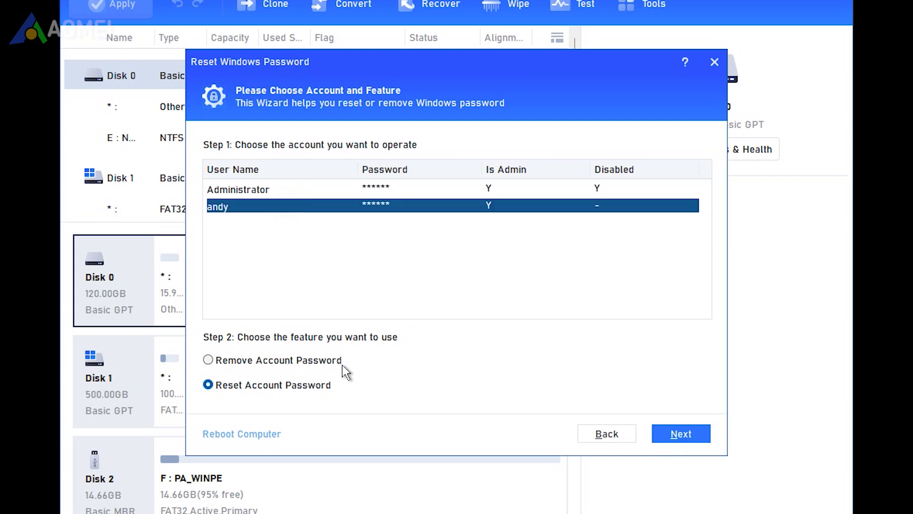
left_click(681, 434)
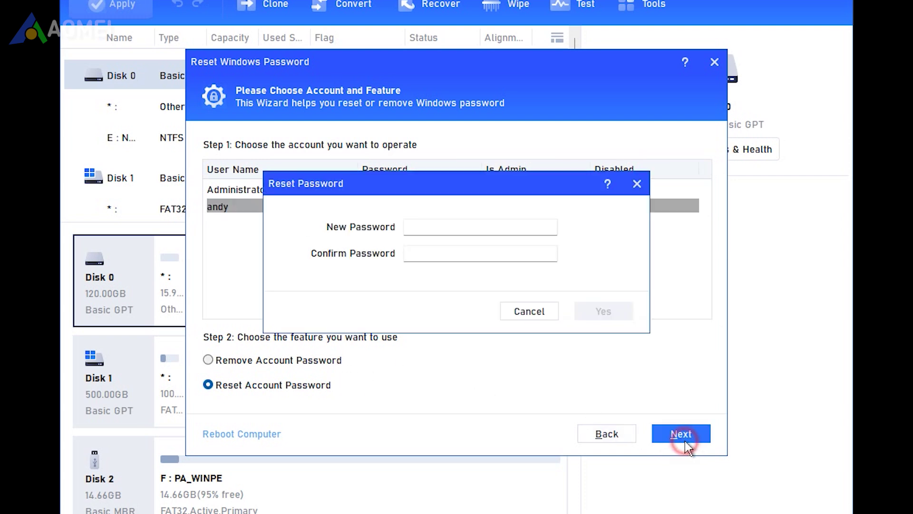
- Enter and confirm the new password, apply it, and dismiss the success message
left_click(479, 227)
left_click(495, 253)
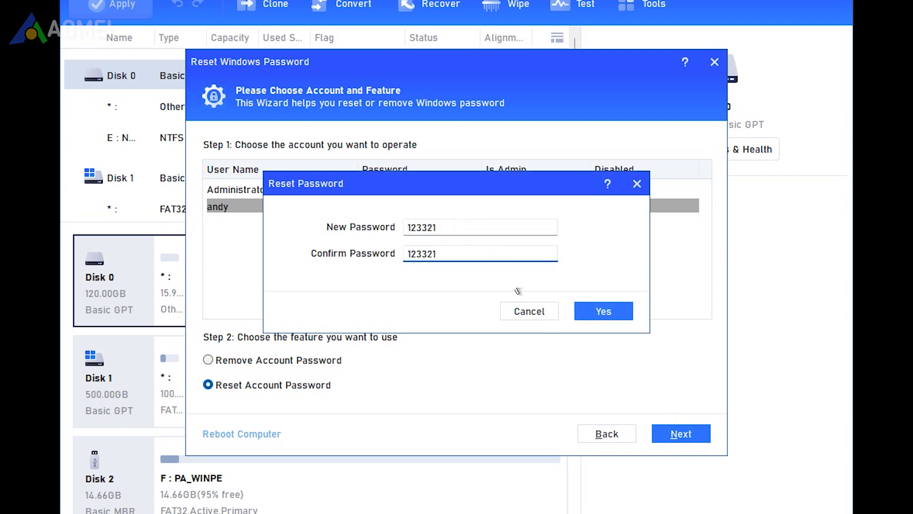
left_click(604, 311)
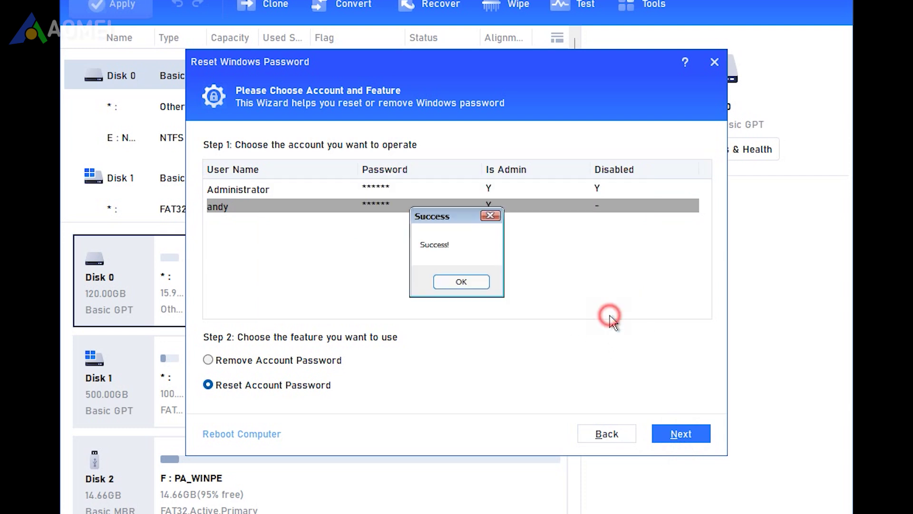
left_click(462, 282)
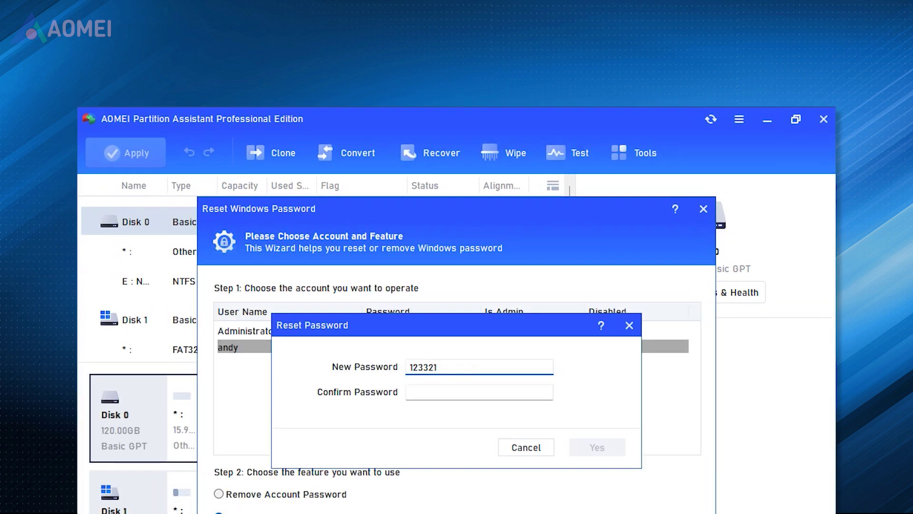
- Enter the confirmation password for andy
left_click(493, 392)
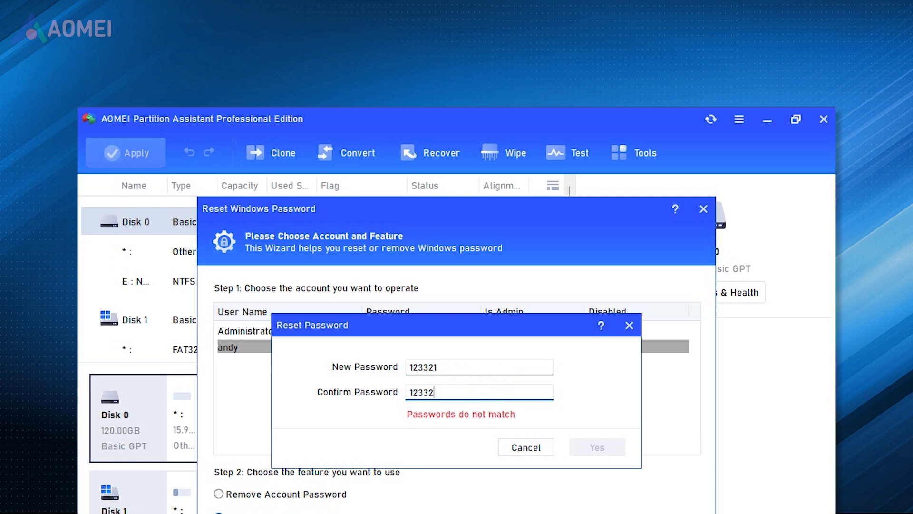